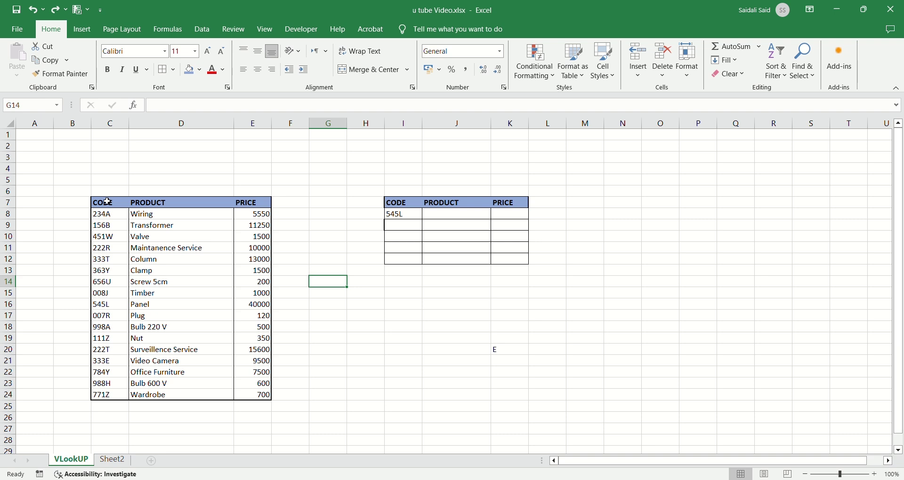
# Add filters to the CODE, PRODUCT and PRICE headers in C7:E7 of the product table.
pyautogui.moveTo(108, 201); pyautogui.dragTo(258, 203)
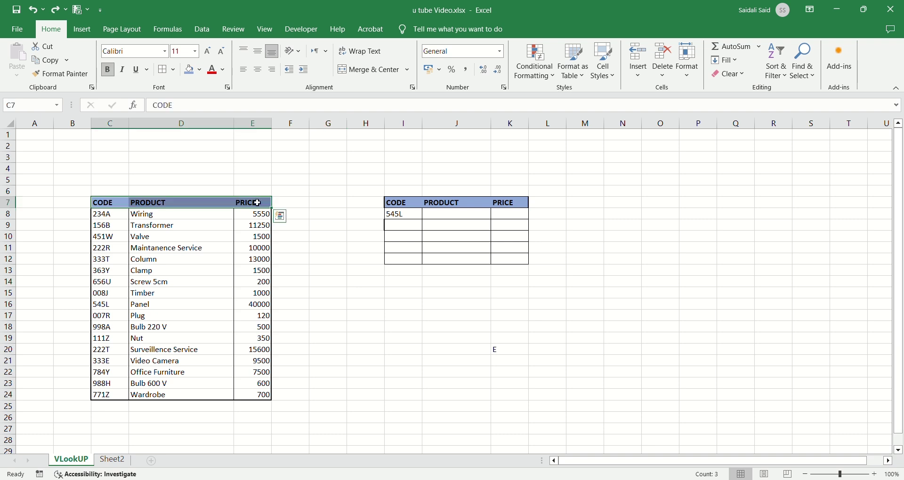
pyautogui.click(779, 75)
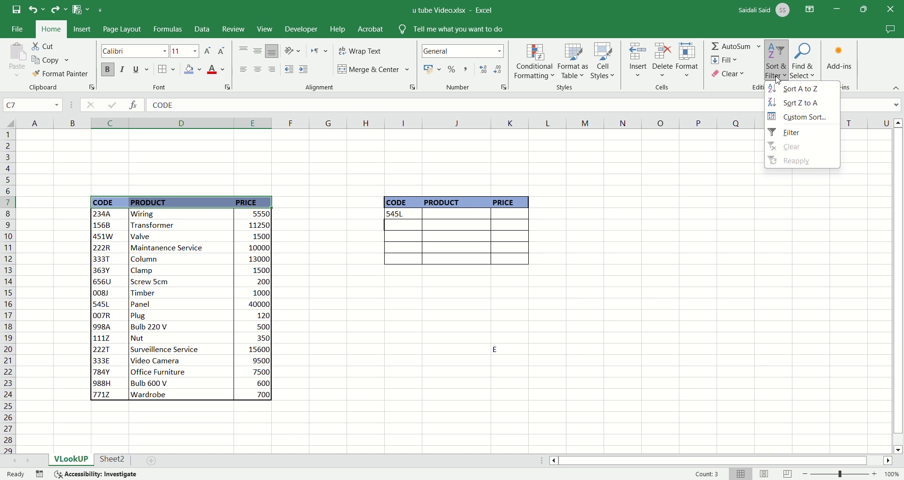
pyautogui.click(787, 134)
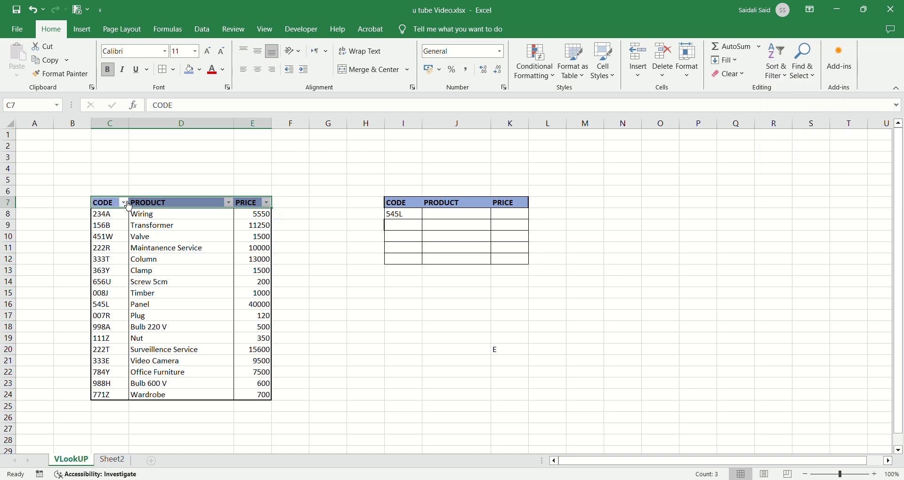
# Filter the product table's CODE column to show only code 156B.
pyautogui.click(127, 205)
pyautogui.scroll(-3, 51, 405)
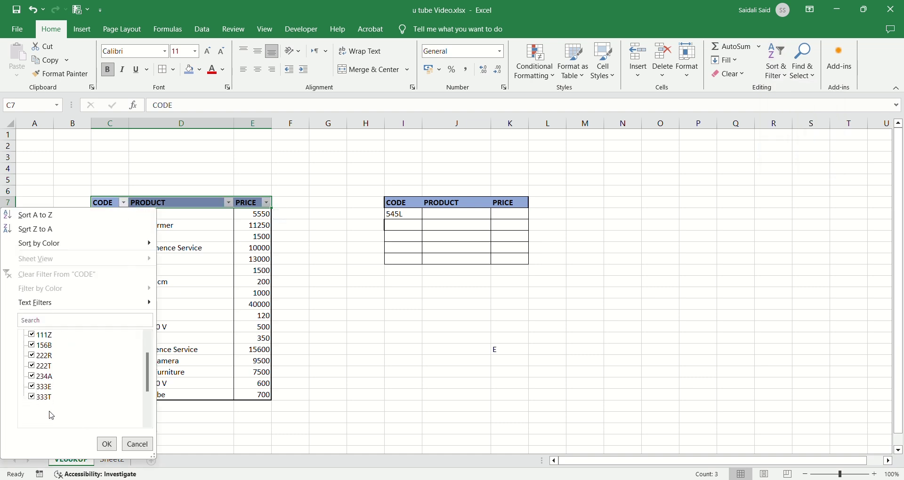
pyautogui.click(38, 323)
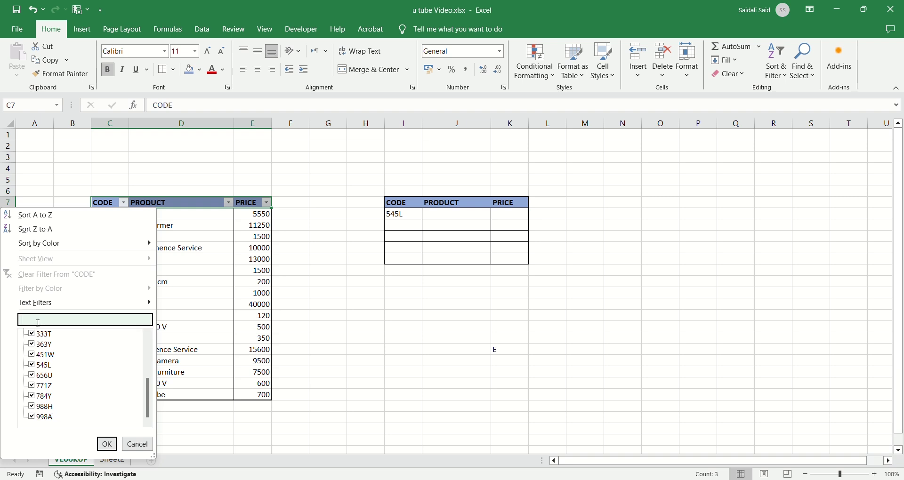
pyautogui.scroll(5, 74, 354)
pyautogui.click(43, 335)
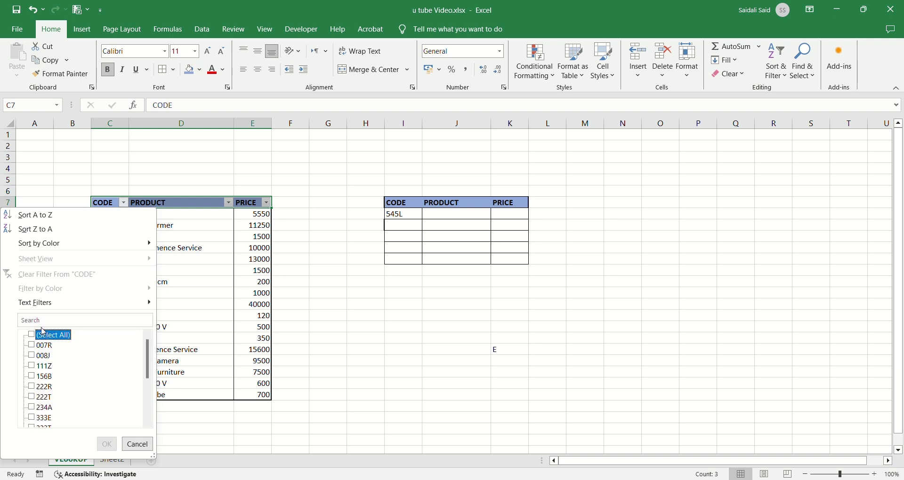
pyautogui.click(43, 322)
pyautogui.write('15')
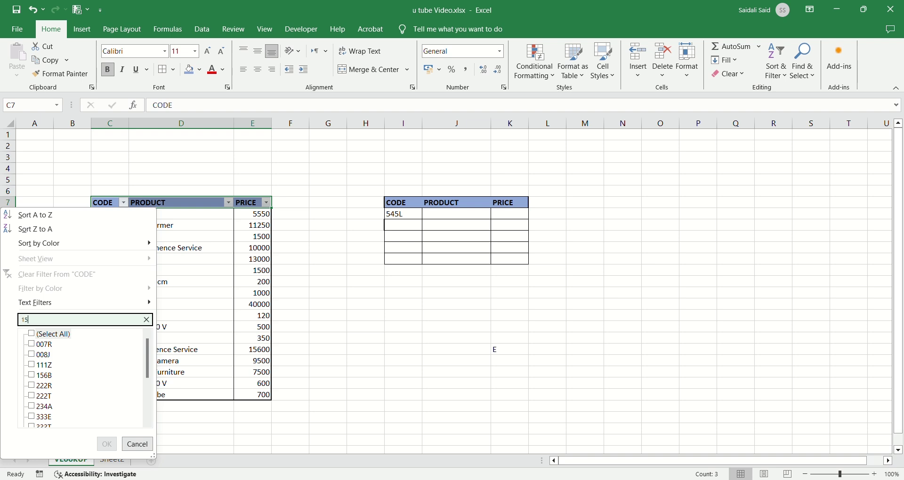
pyautogui.write('6b')
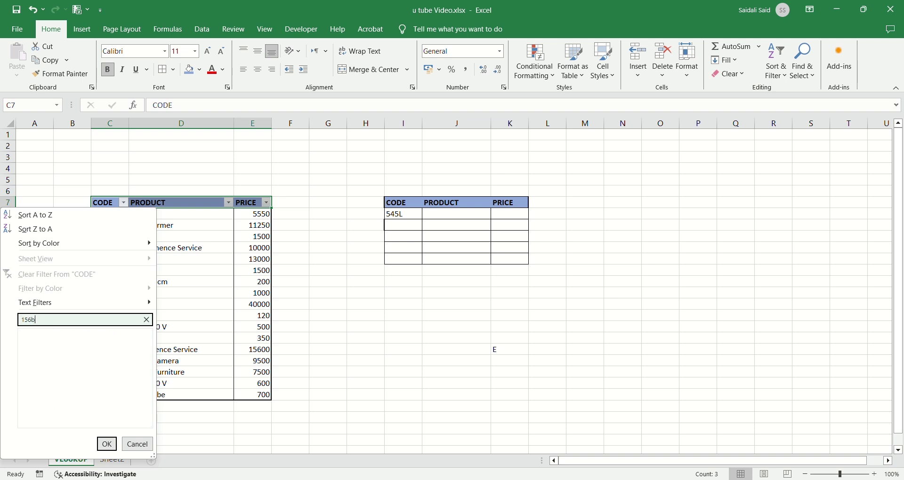
pyautogui.click(32, 357)
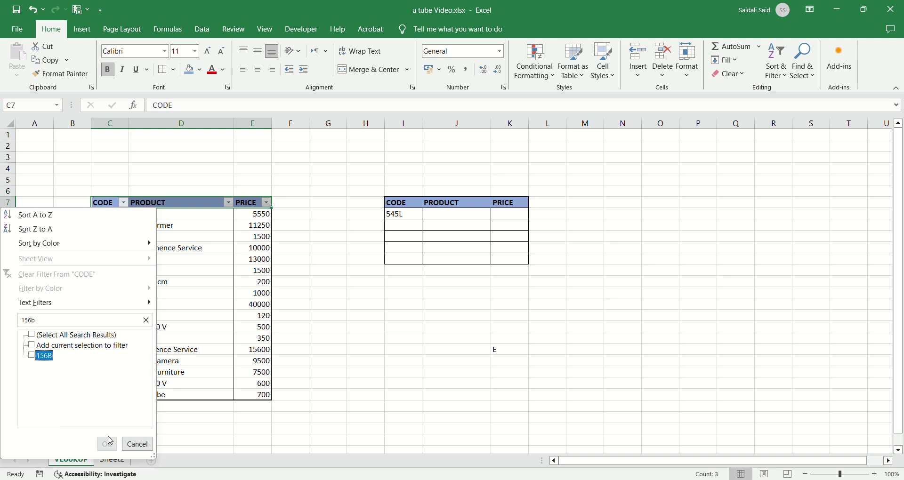
pyautogui.click(32, 356)
pyautogui.click(107, 445)
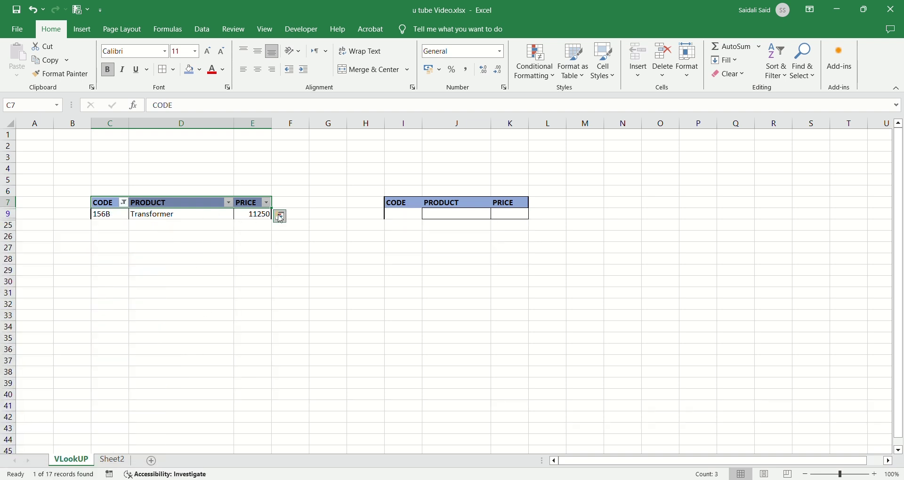
# Clear the CODE column filter to show all products again.
pyautogui.click(124, 203)
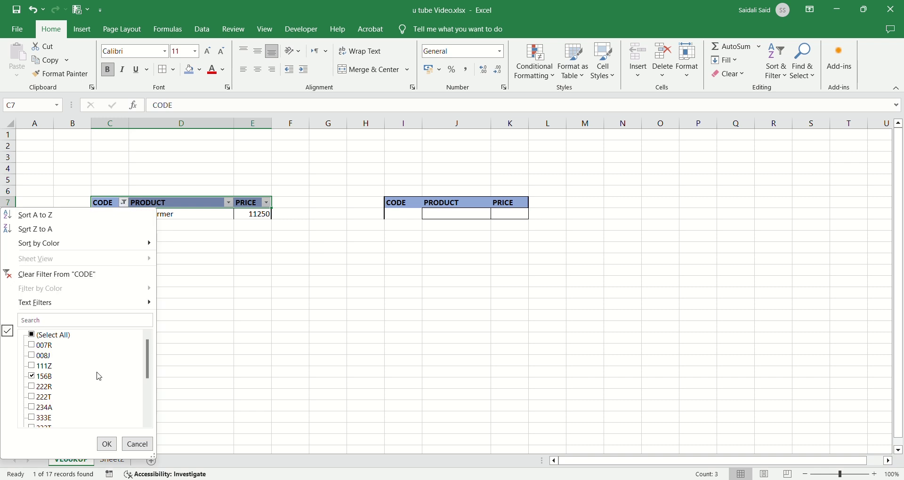
pyautogui.click(107, 445)
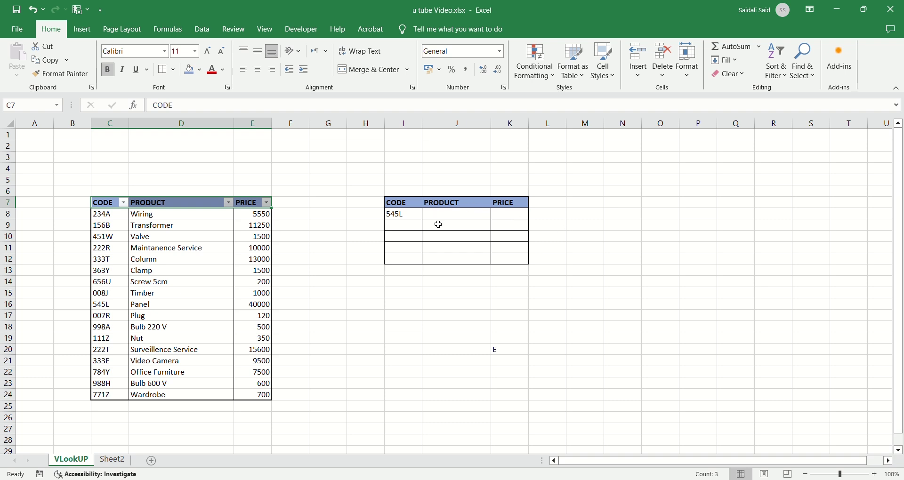
pyautogui.click(414, 214)
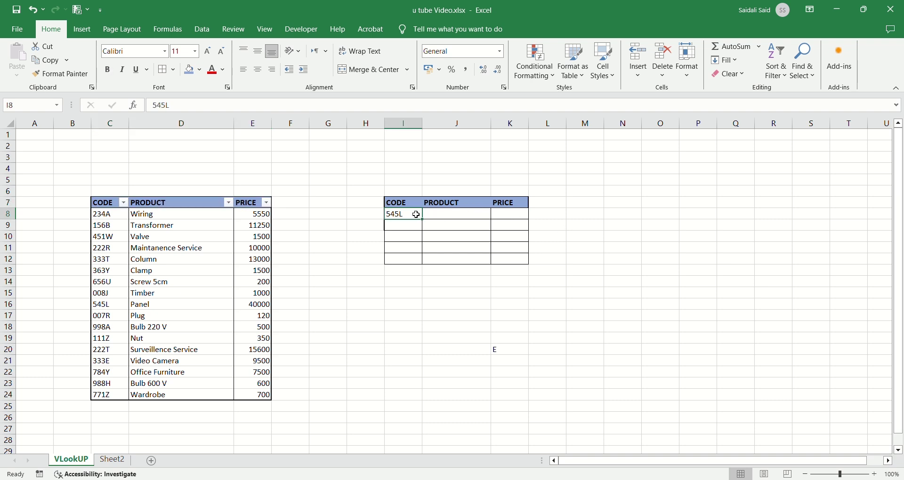
pyautogui.click(447, 216)
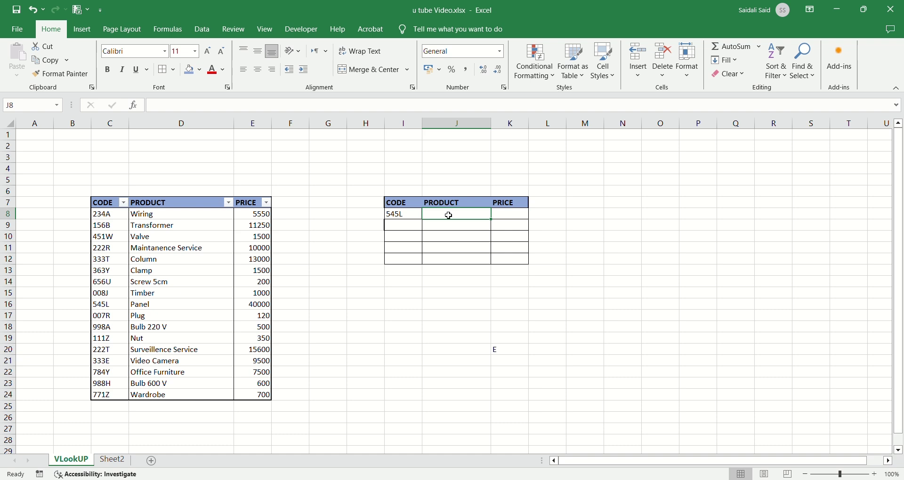
pyautogui.click(516, 219)
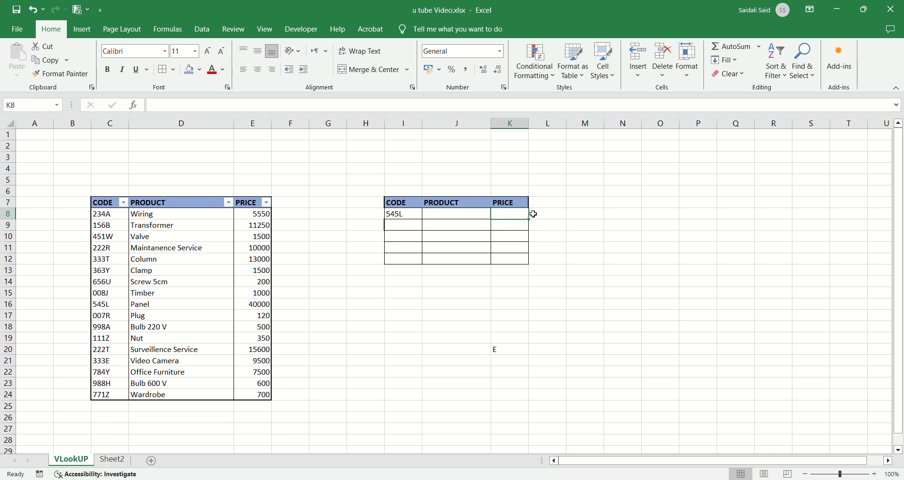
# Enter =VLOOKUP(I8,C7:E24,2,FALSE) in J8 to return the product name for the code in I8.
pyautogui.doubleClick(452, 215)
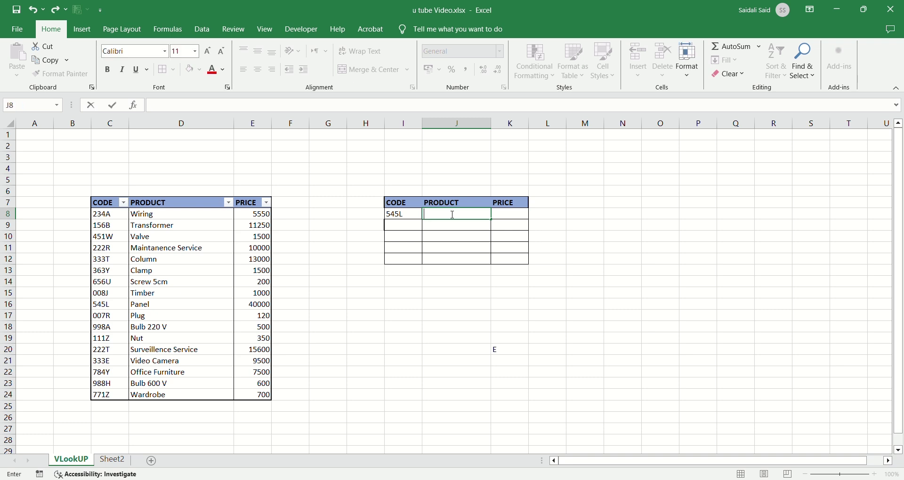
pyautogui.write('=')
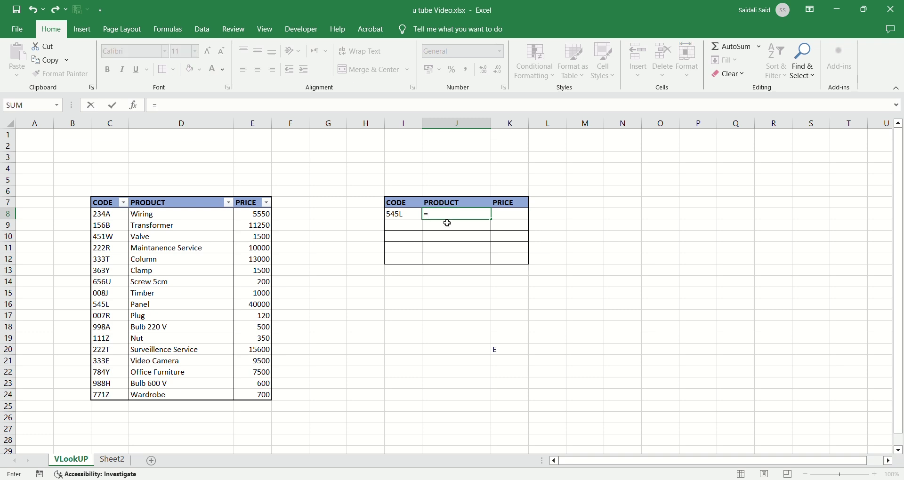
pyautogui.write('vloo')
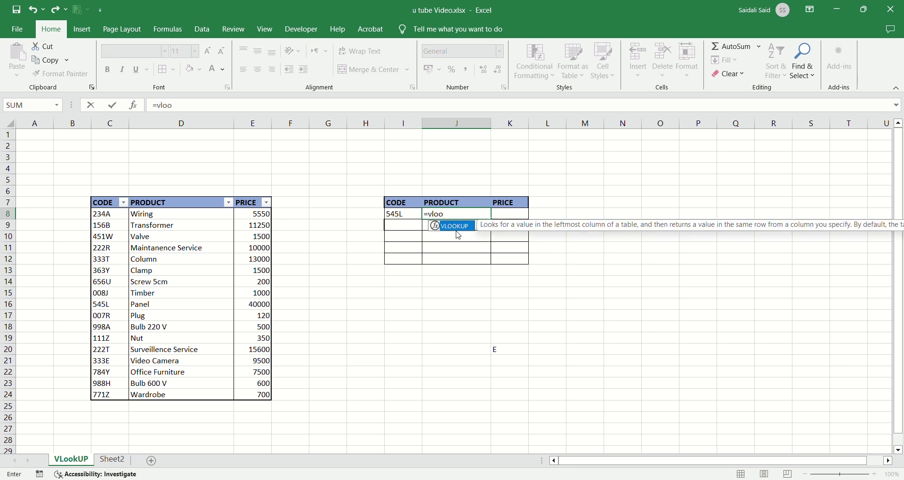
pyautogui.doubleClick(455, 228)
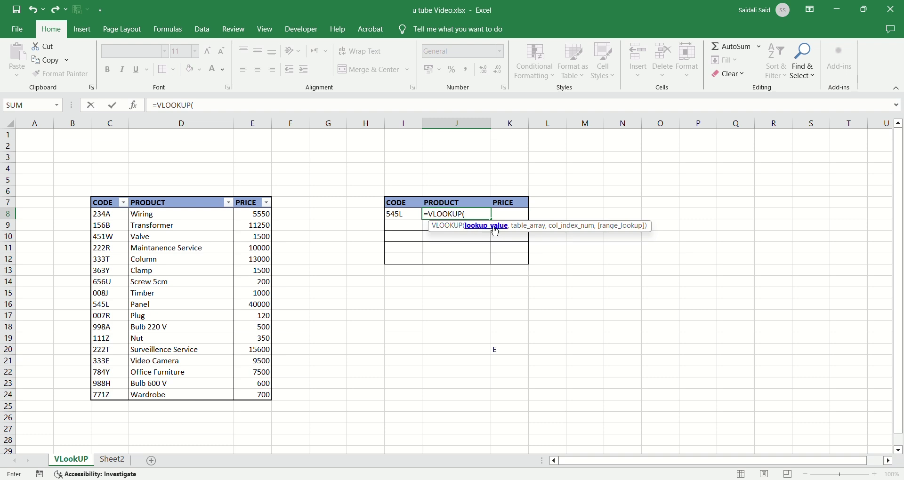
pyautogui.click(402, 215)
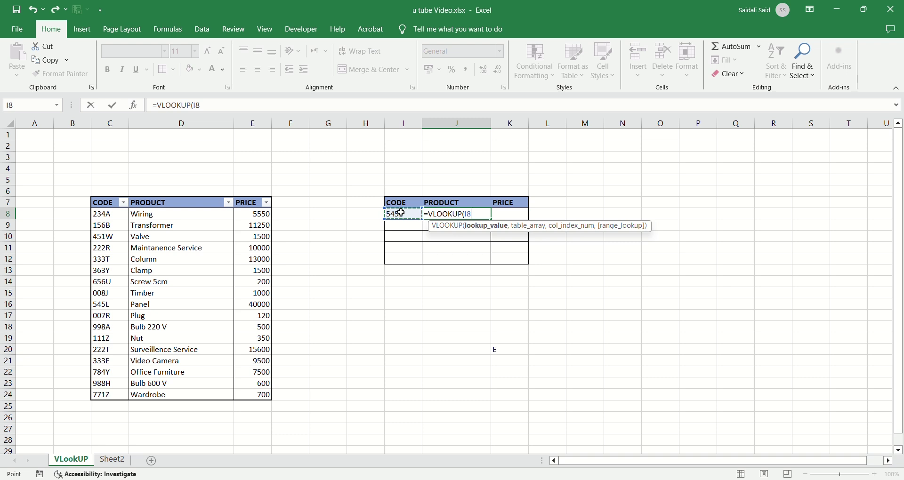
pyautogui.write(',')
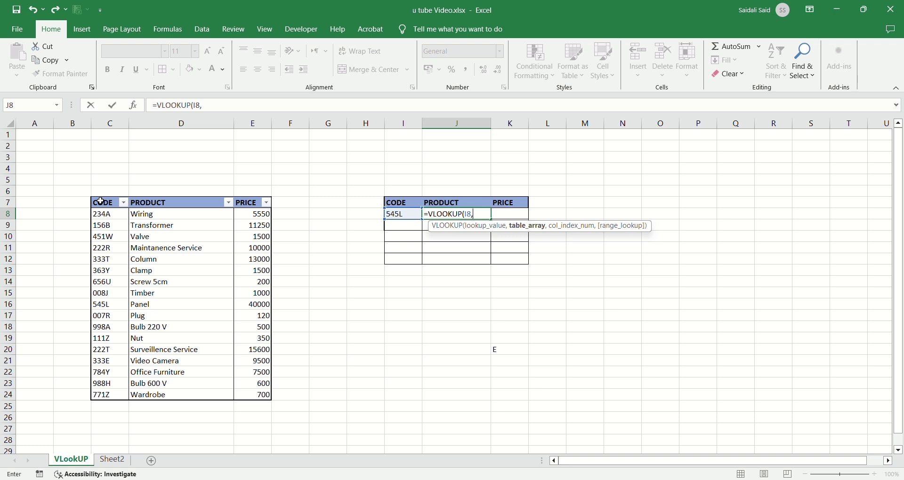
pyautogui.moveTo(101, 202); pyautogui.dragTo(262, 398)
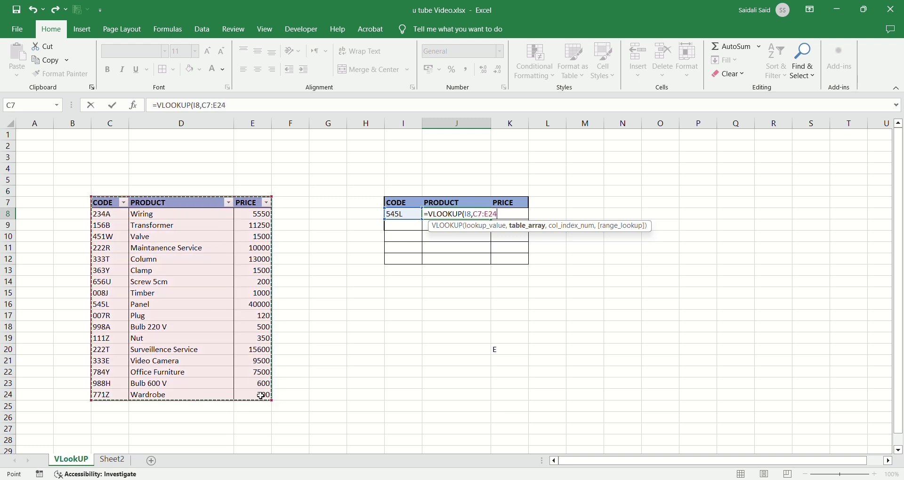
pyautogui.write(',')
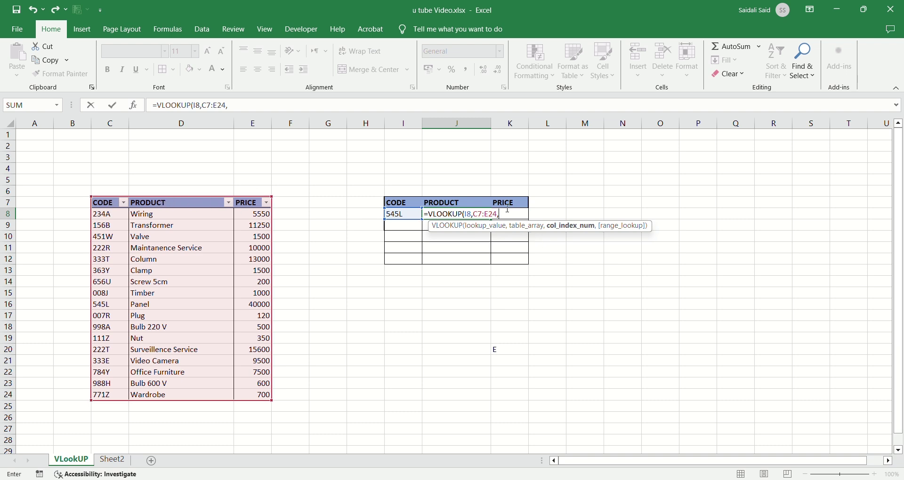
pyautogui.write(',')
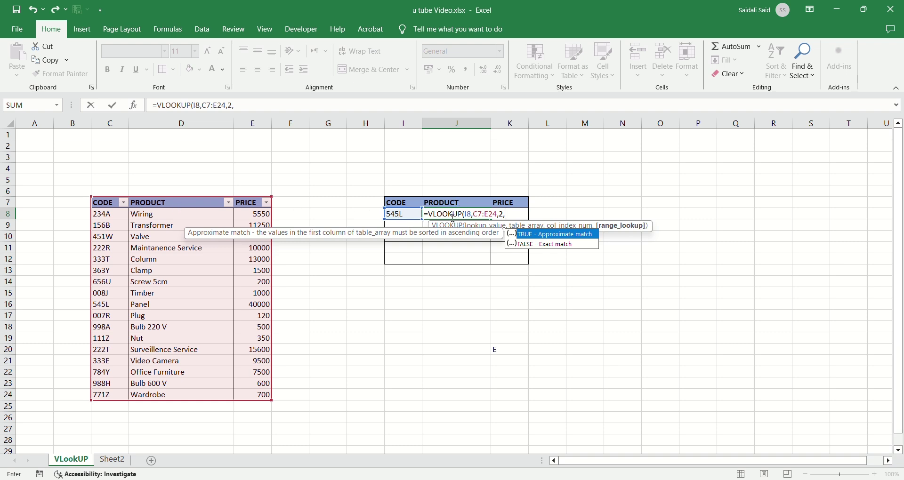
pyautogui.doubleClick(566, 245)
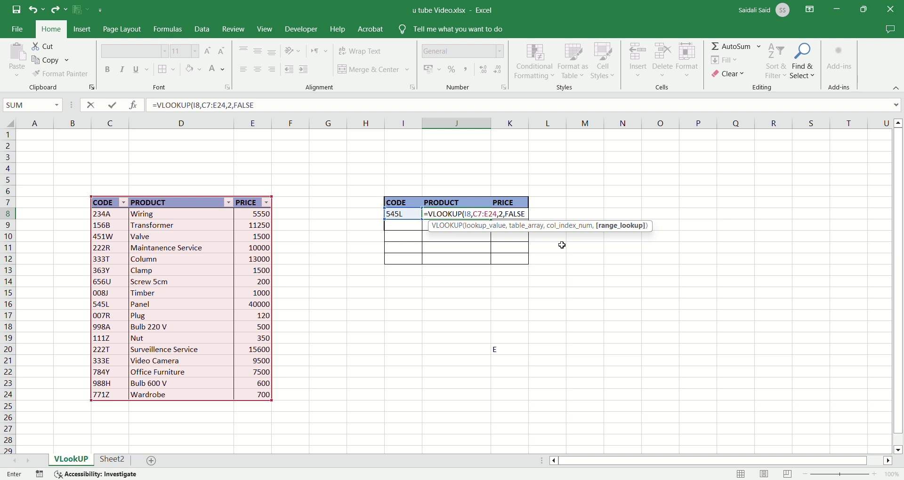
pyautogui.write(')')
pyautogui.press('Return')
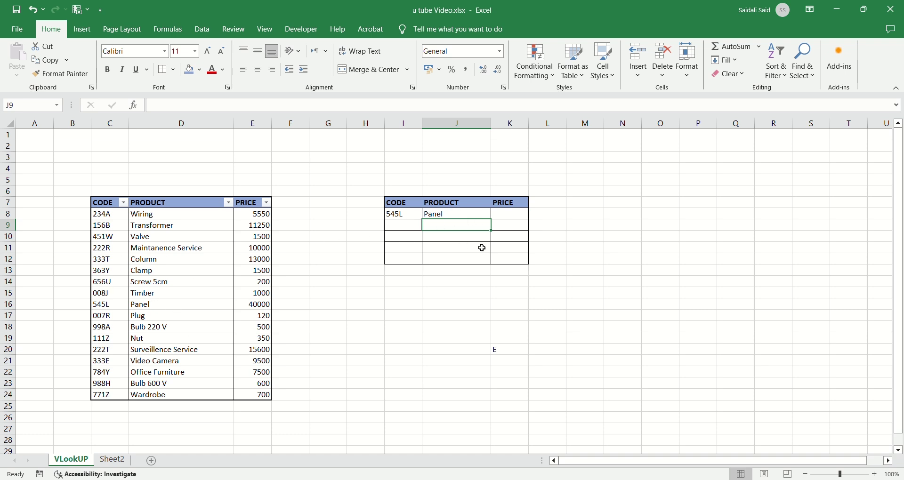
# Enter =VLOOKUP(I8,C7:E24,3,FALSE) in K8 to return the price for the code in I8.
pyautogui.doubleClick(521, 212)
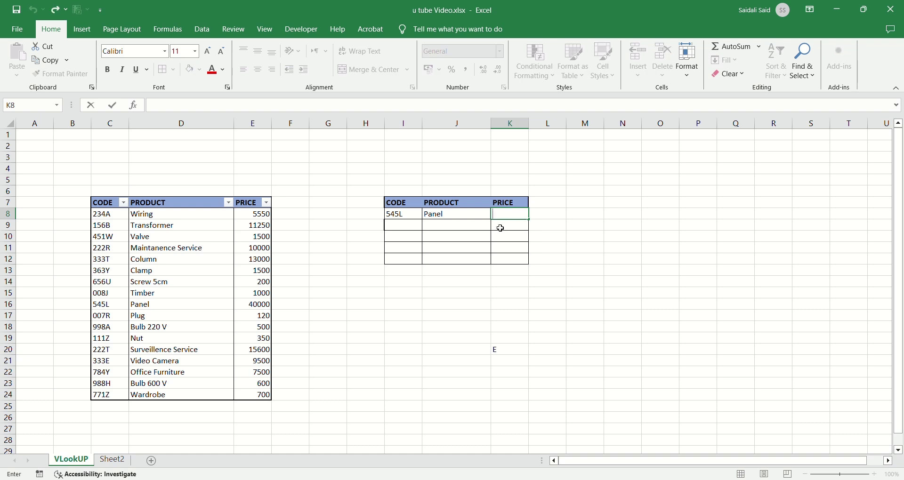
pyautogui.write('=vlo')
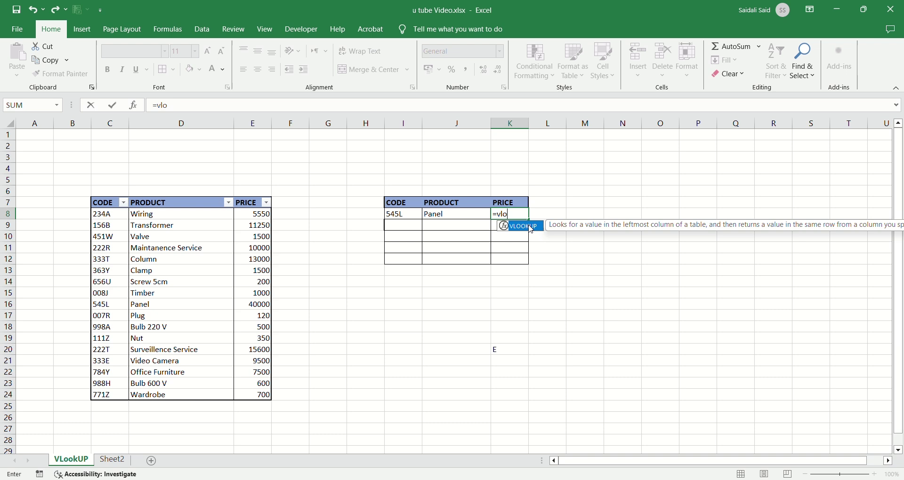
pyautogui.doubleClick(532, 230)
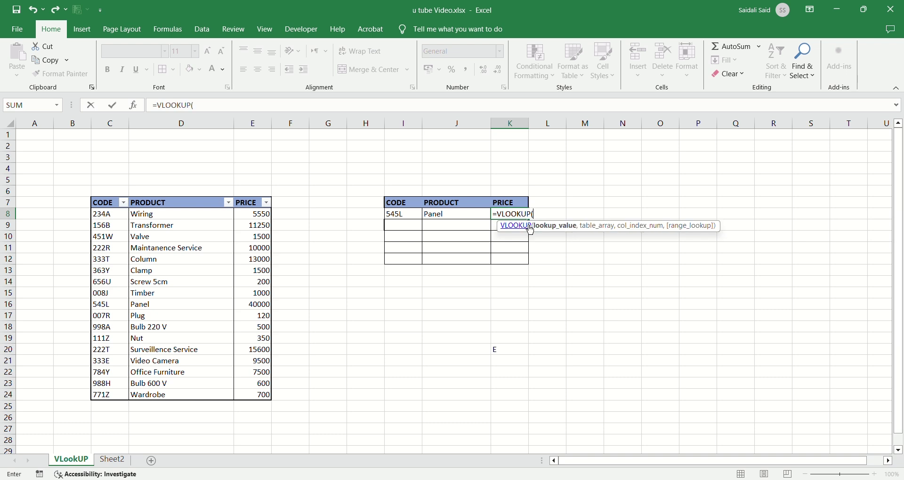
pyautogui.click(401, 213)
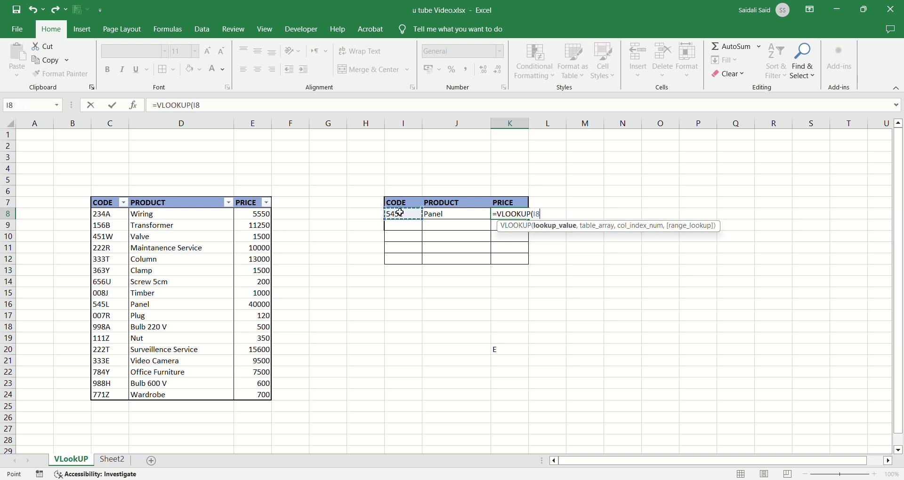
pyautogui.write(',')
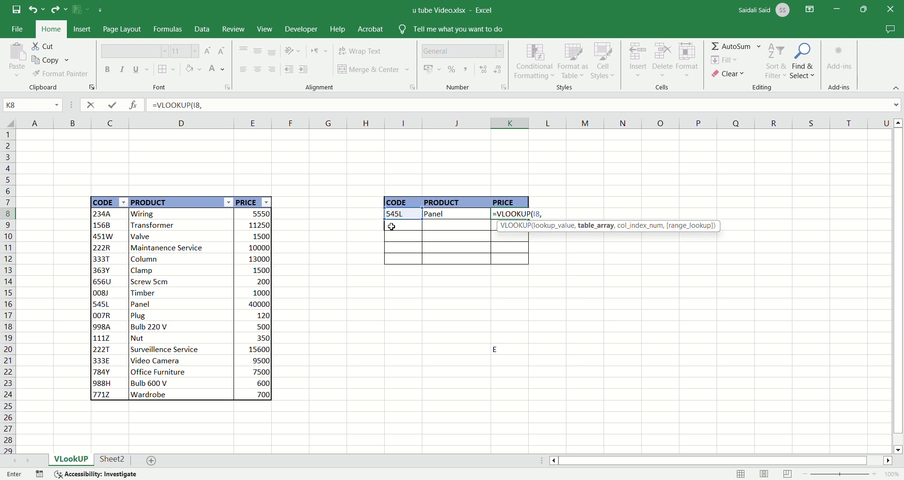
pyautogui.moveTo(96, 204); pyautogui.dragTo(262, 395)
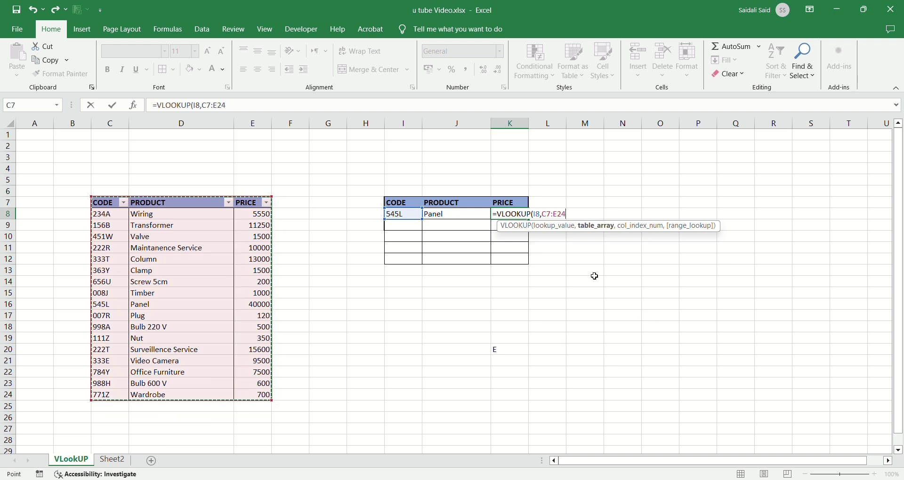
pyautogui.write(',')
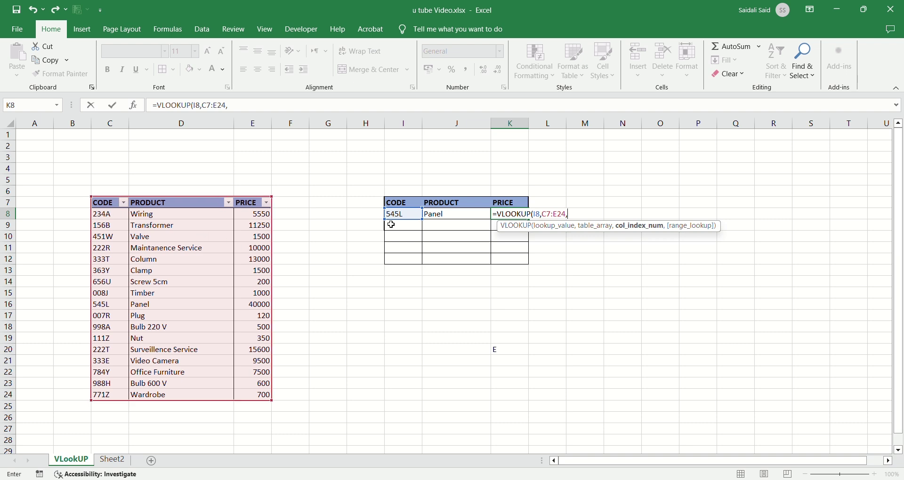
pyautogui.write('3,')
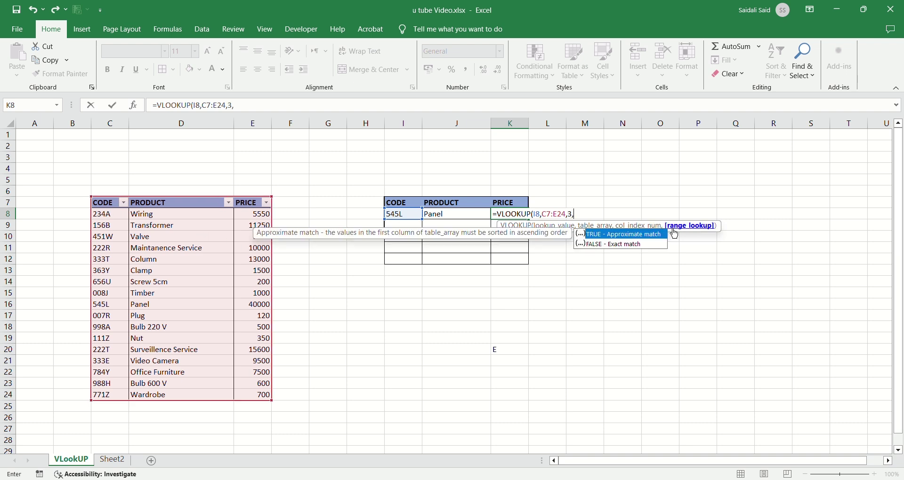
pyautogui.doubleClick(656, 246)
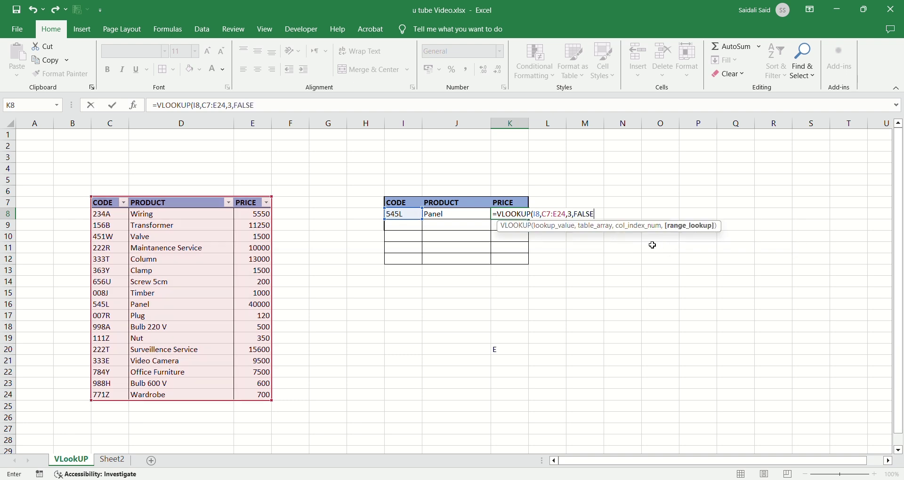
pyautogui.press('Return')
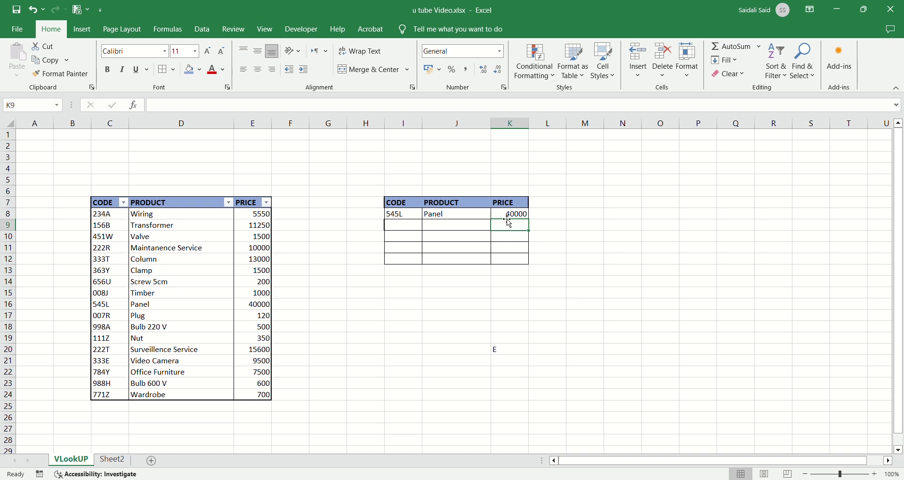
# Enter the product code 656U in I9 of the lookup table.
pyautogui.click(406, 225)
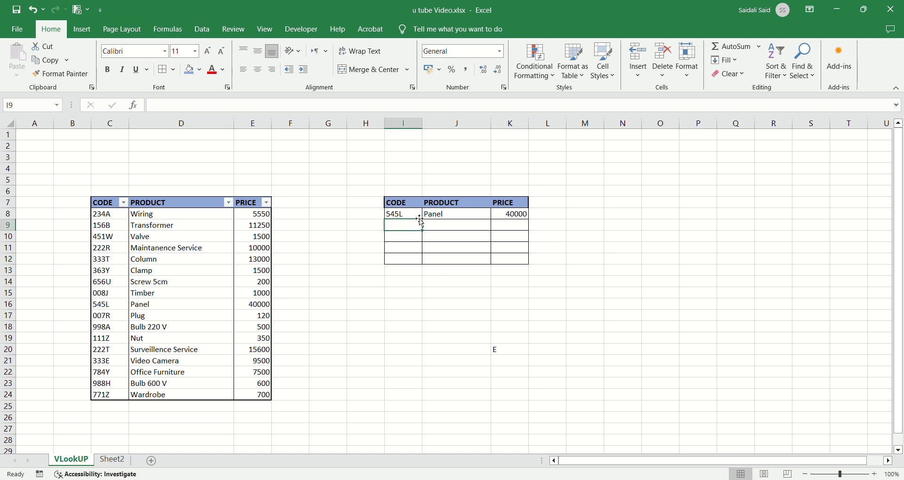
pyautogui.doubleClick(407, 221)
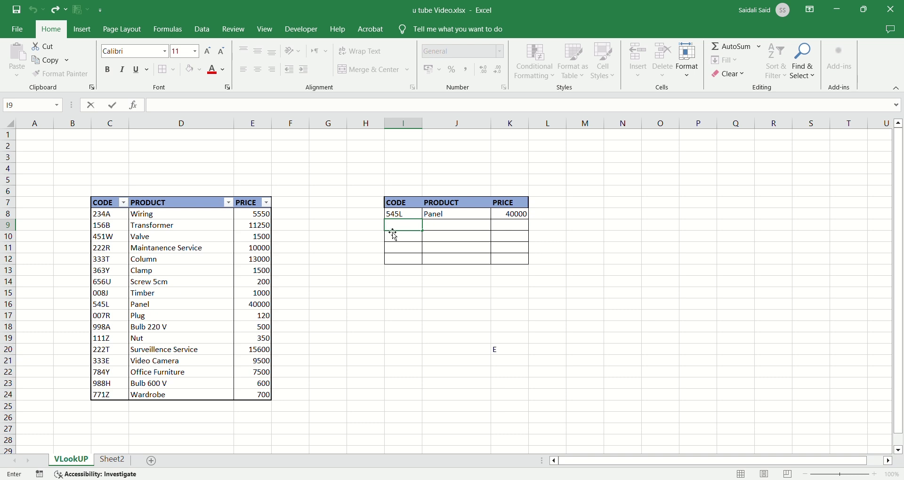
pyautogui.click(395, 25)
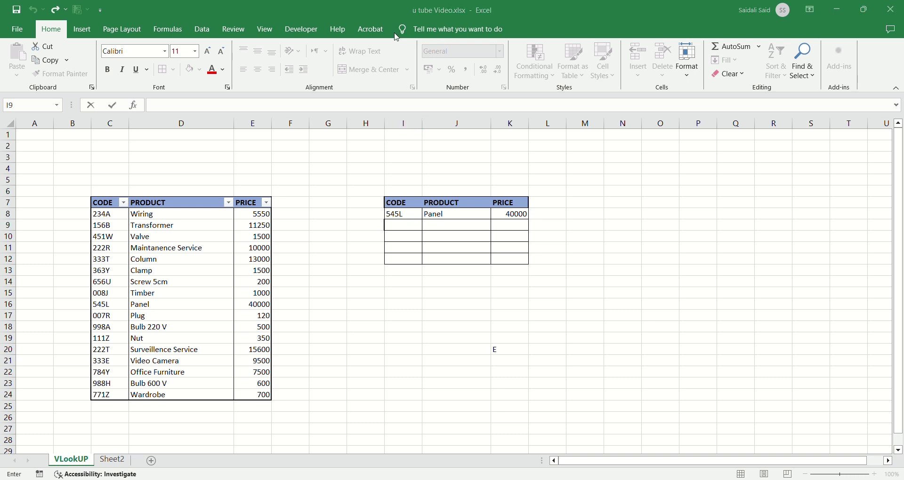
pyautogui.doubleClick(413, 226)
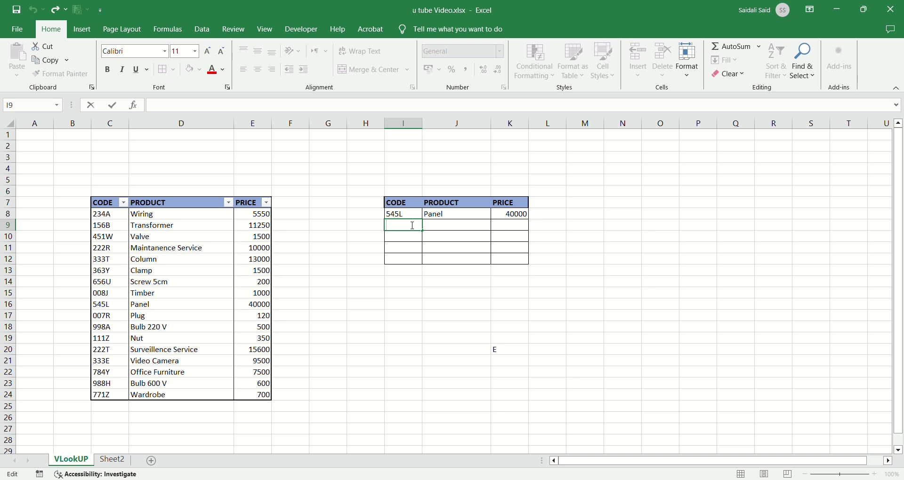
pyautogui.write('65')
pyautogui.write('6U')
# Fill the product formula in J8 and the price formula in K8 down to row 9.
pyautogui.click(437, 216)
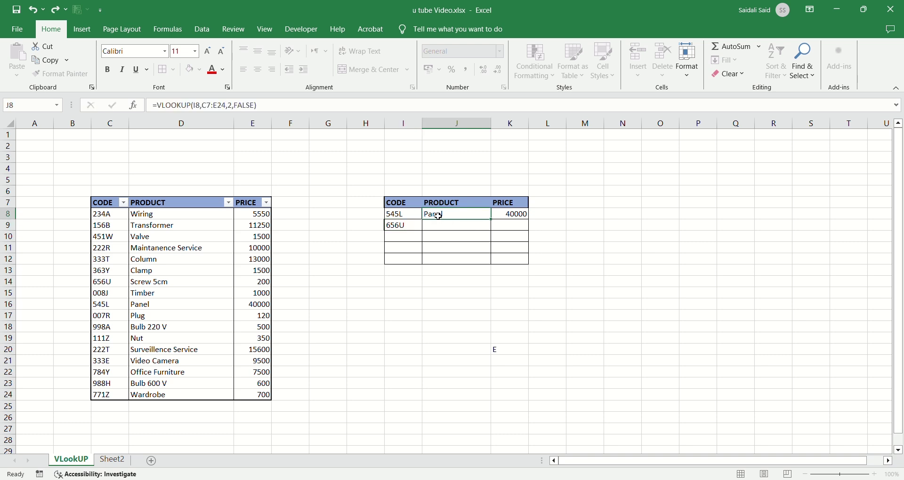
pyautogui.moveTo(492, 220); pyautogui.dragTo(491, 231)
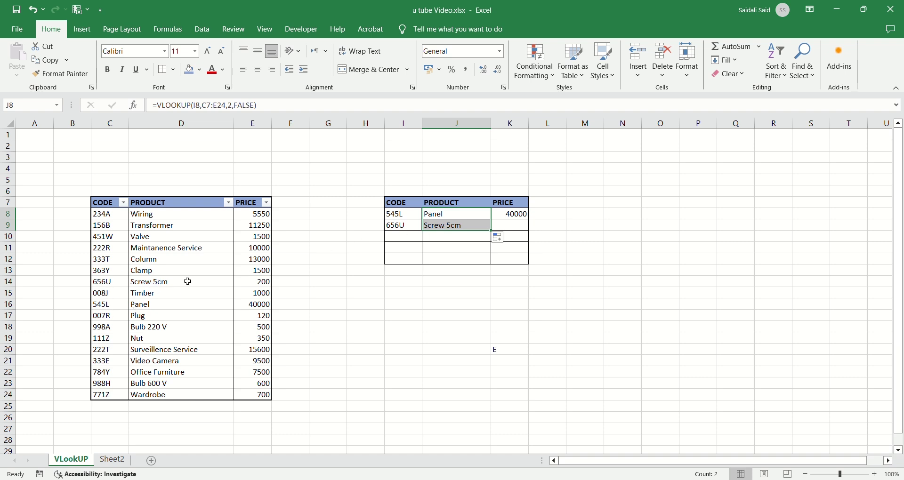
pyautogui.click(523, 211)
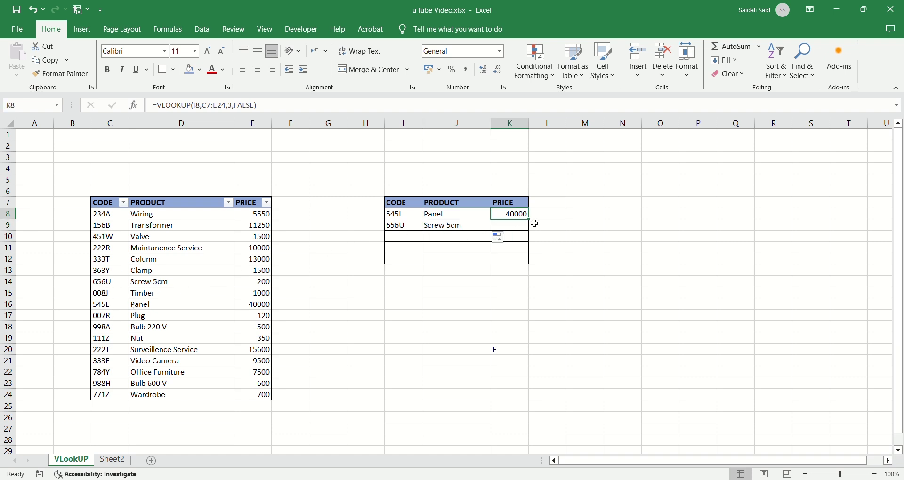
pyautogui.moveTo(530, 220); pyautogui.dragTo(527, 228)
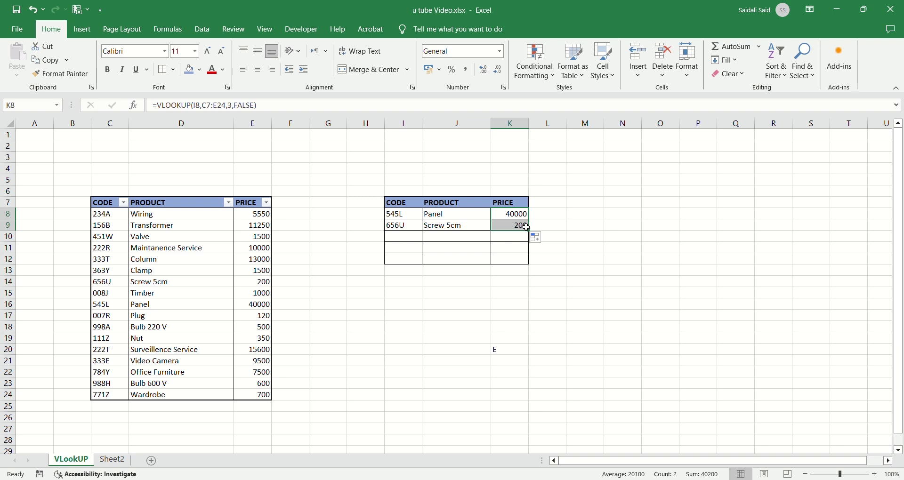
# Make the table range in the J9 VLOOKUP formula absolute as $C$8:$E$25.
pyautogui.doubleClick(477, 226)
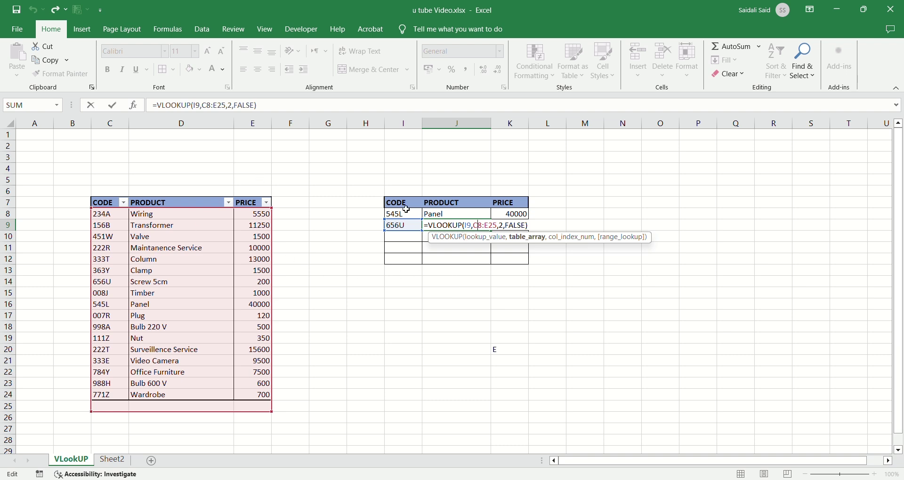
pyautogui.click(205, 105)
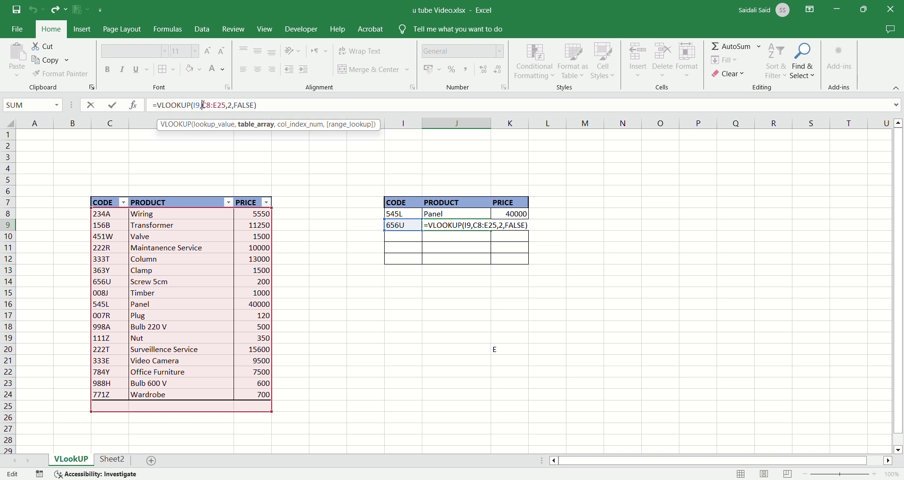
pyautogui.write('$')
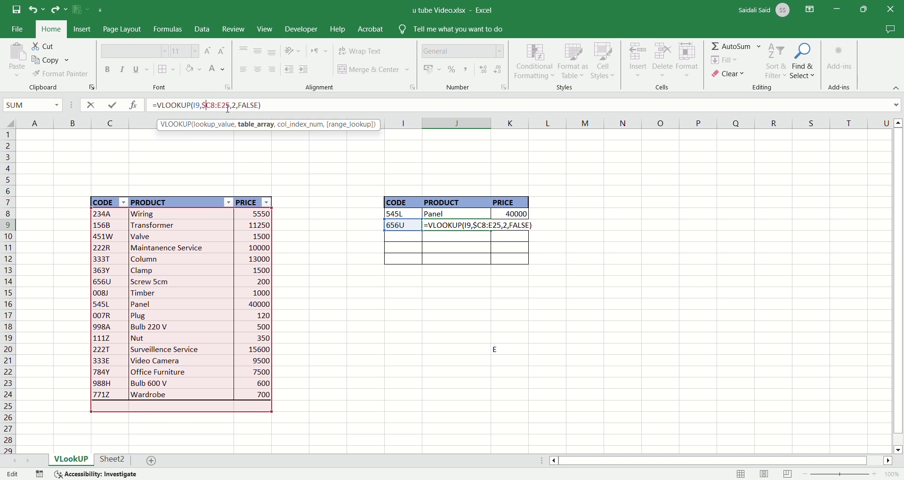
pyautogui.click(212, 106)
pyautogui.write('$C')
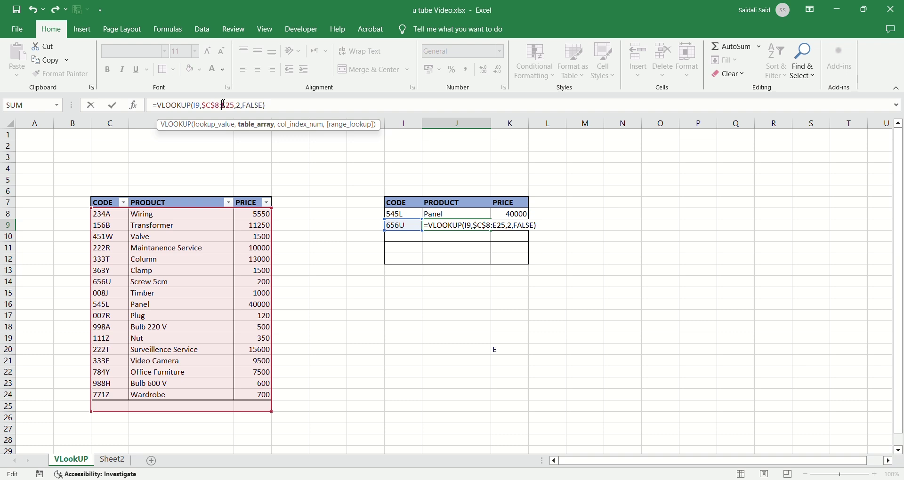
pyautogui.write('$8:')
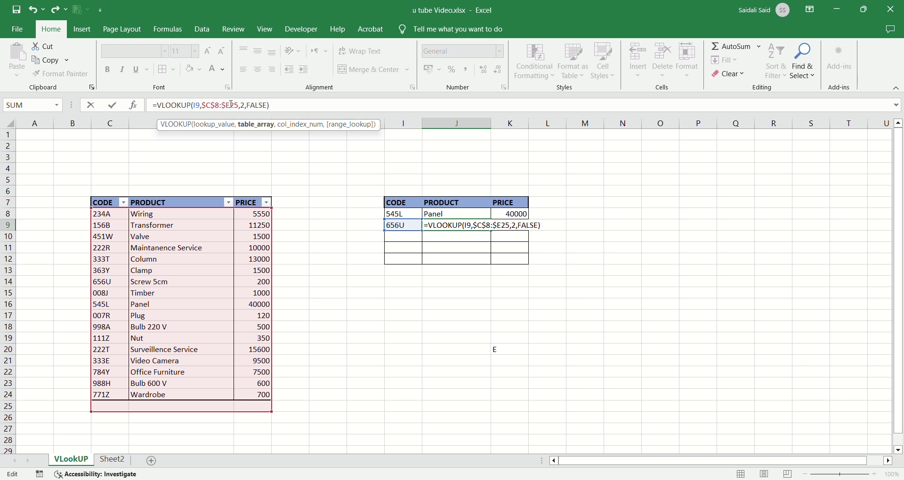
pyautogui.write('$')
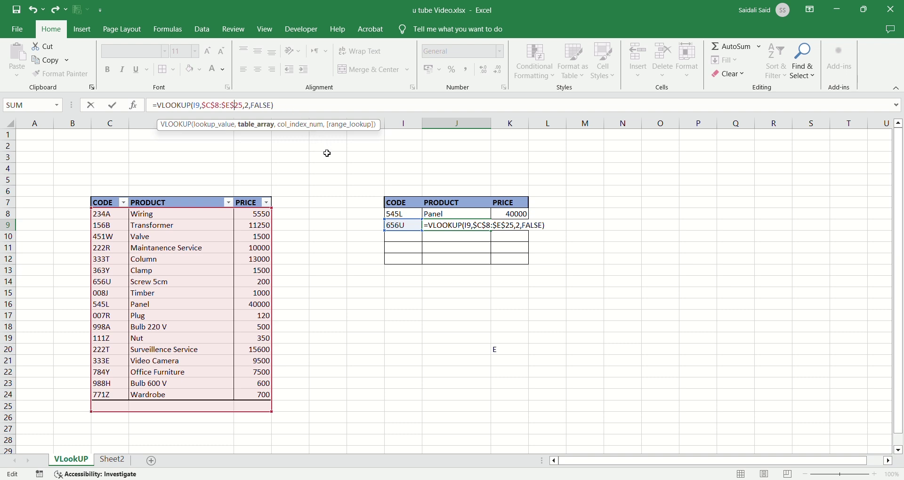
pyautogui.press('Return')
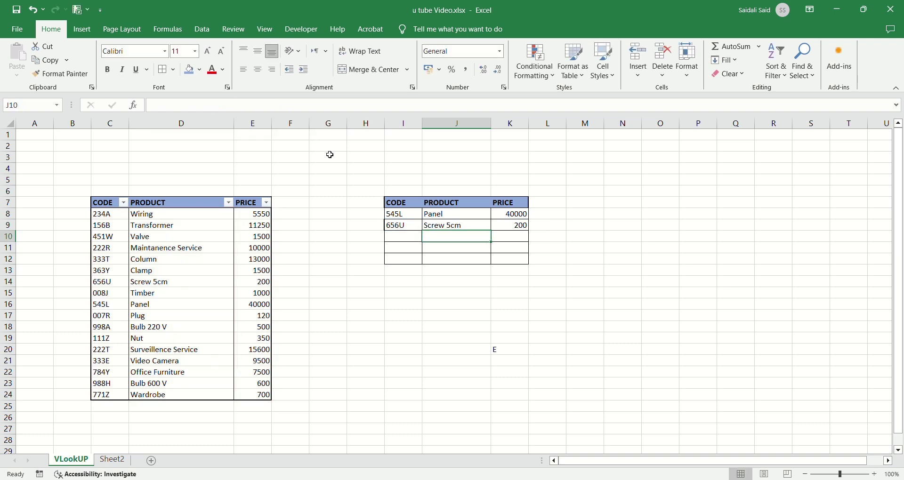
# Enter the product code 008J in I10 of the lookup table.
pyautogui.click(473, 228)
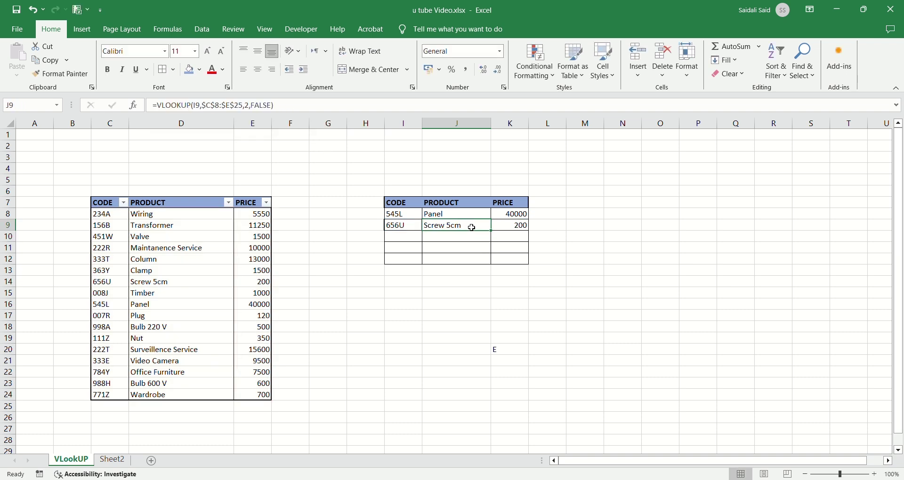
pyautogui.doubleClick(407, 237)
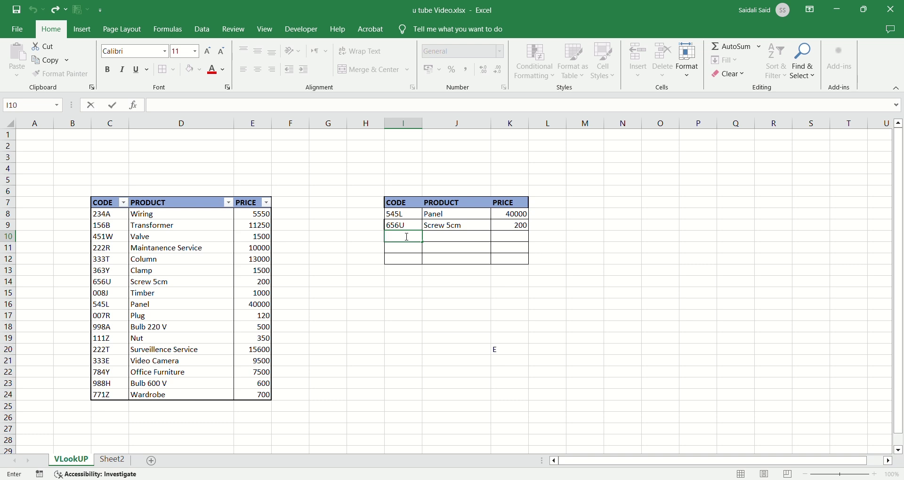
pyautogui.write('008J')
# Fill the product formula in J9 and the price formula in K9 down to row 10.
pyautogui.click(456, 227)
pyautogui.moveTo(494, 232); pyautogui.dragTo(490, 240)
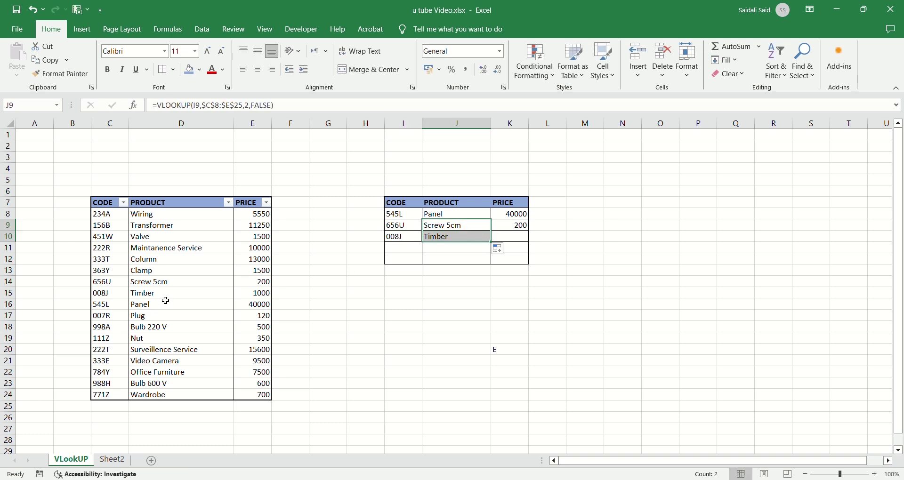
pyautogui.click(514, 225)
pyautogui.moveTo(531, 229); pyautogui.dragTo(532, 242)
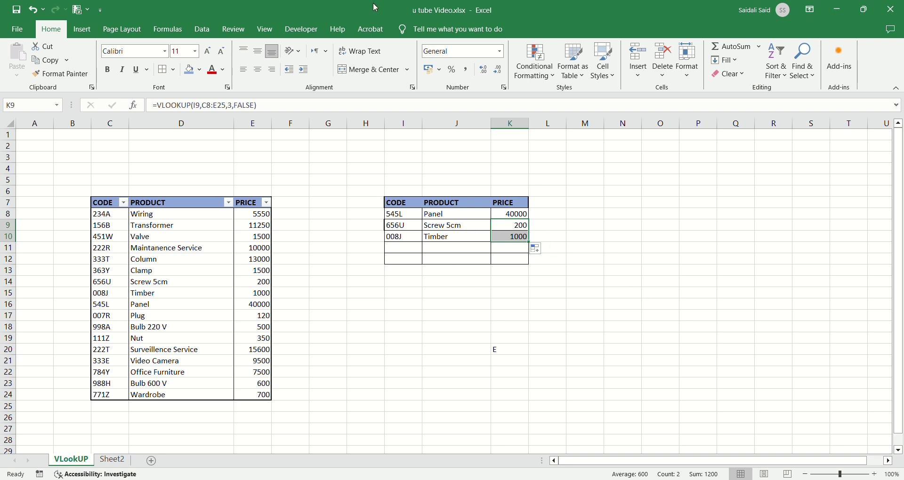
# On Sheet2, enter PVC PIPE as the Material Name in D9 and 5MM as the Size in E9.
pyautogui.hotkey('ctrl', 'pagedown')
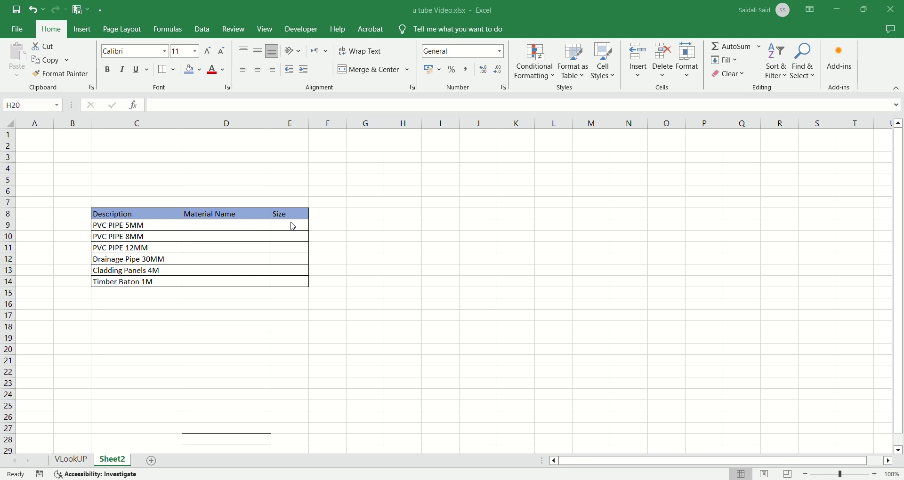
pyautogui.doubleClick(205, 225)
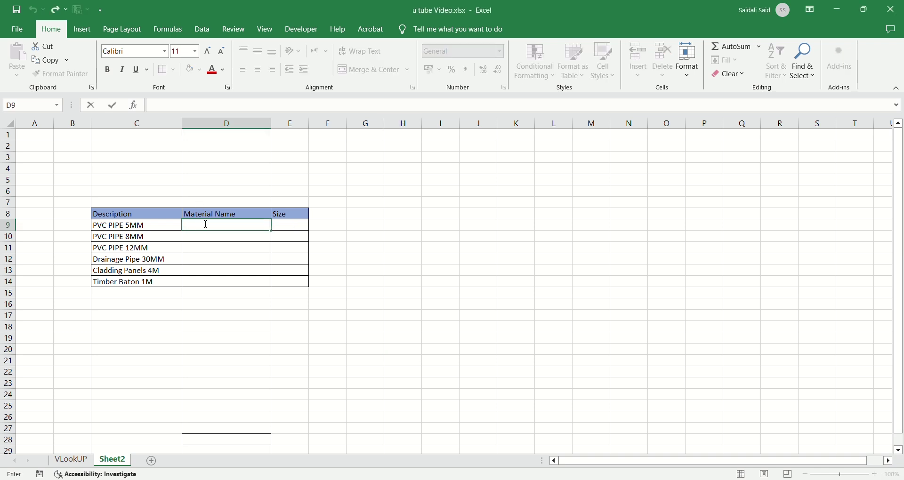
pyautogui.write('PV')
pyautogui.write('C')
pyautogui.write(' PI{P')
pyautogui.write('PE')
pyautogui.click(297, 225)
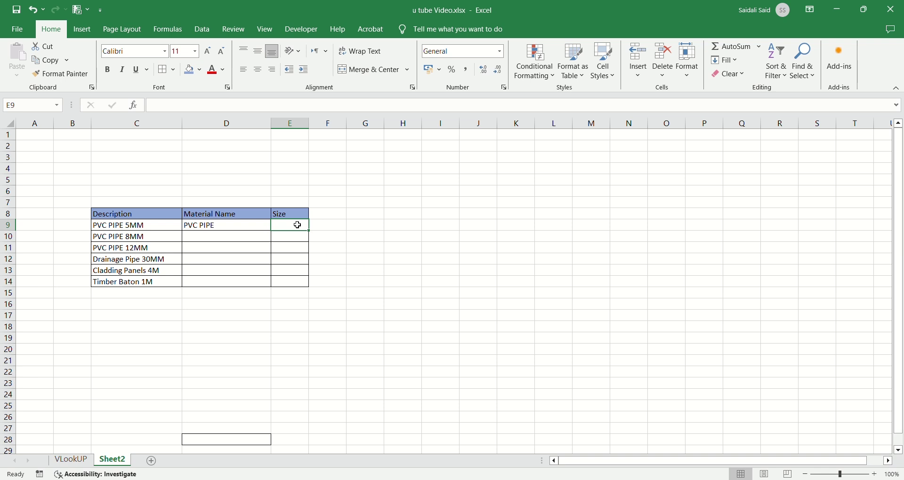
pyautogui.write('5MM')
pyautogui.click(323, 258)
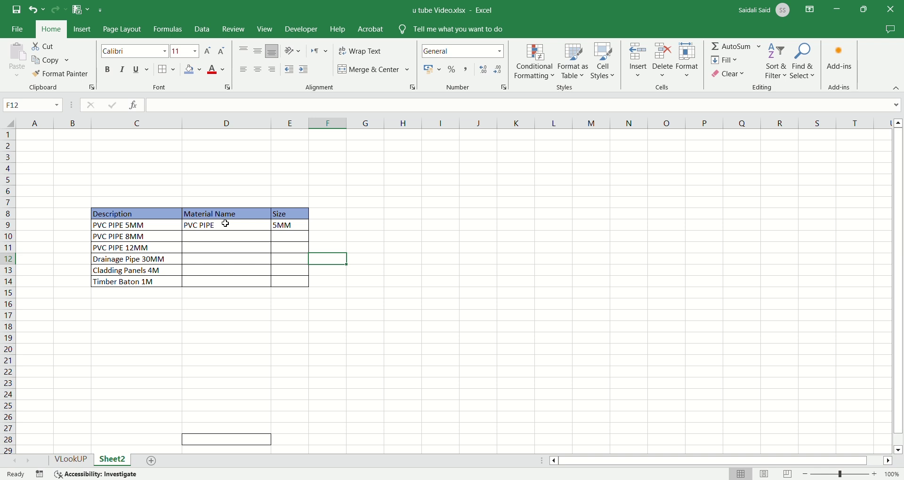
# Flash Fill the Material Name cells D9:D14 and the Size cells E9:E14 from their first-row examples.
pyautogui.moveTo(226, 224); pyautogui.dragTo(231, 280)
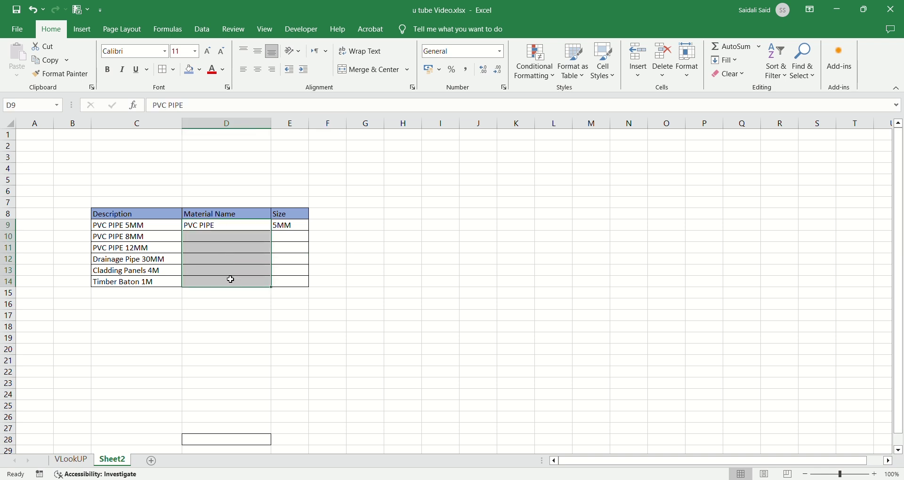
pyautogui.hotkey('ctrl', 'e')
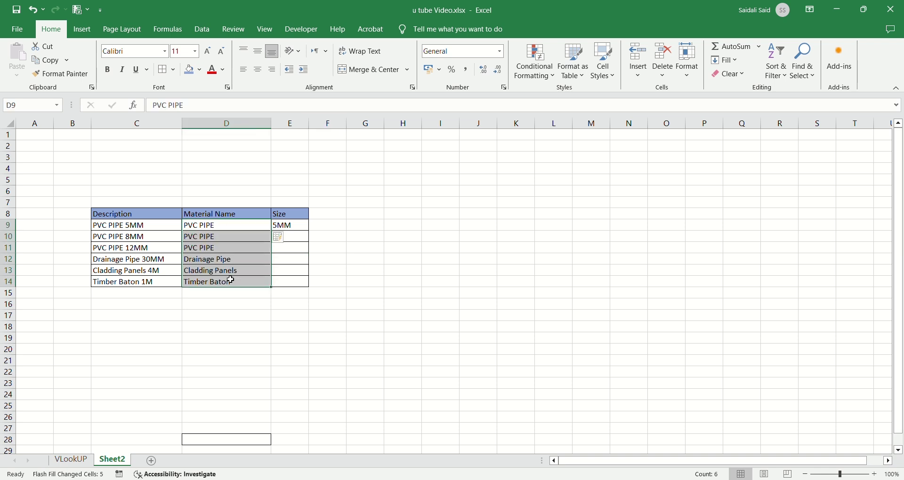
pyautogui.moveTo(298, 225); pyautogui.dragTo(300, 285)
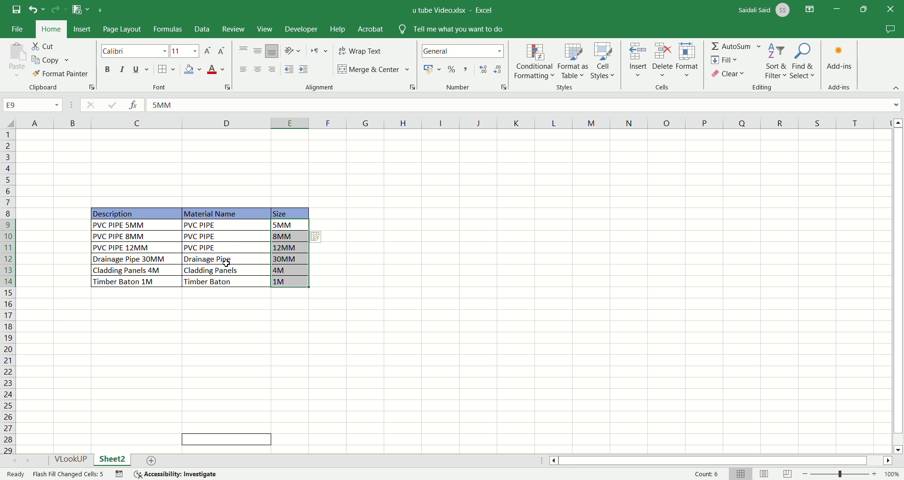
pyautogui.click(414, 339)
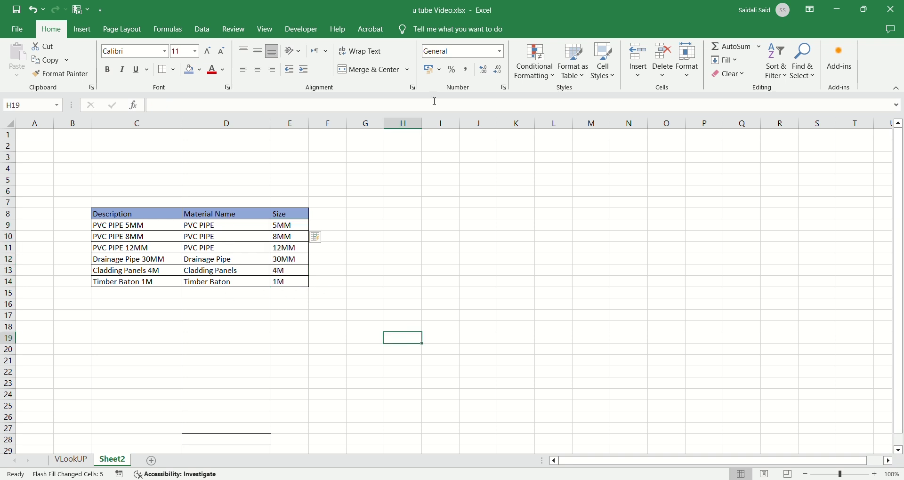